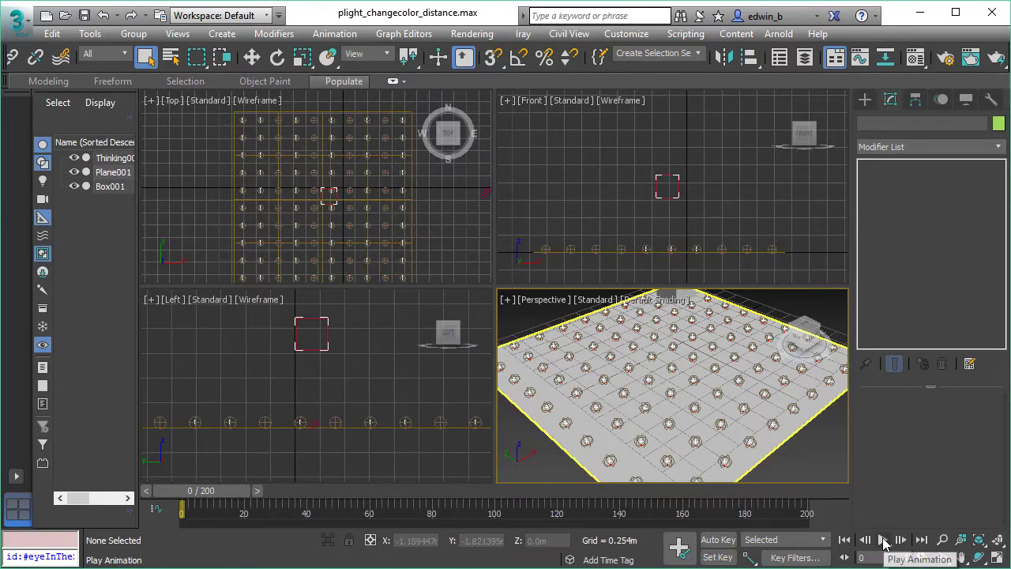
Step: Play the box moving over the lights, stop back at frame 0, and select Thinking001
{"action": "left_click", "coordinate": [884, 541]}
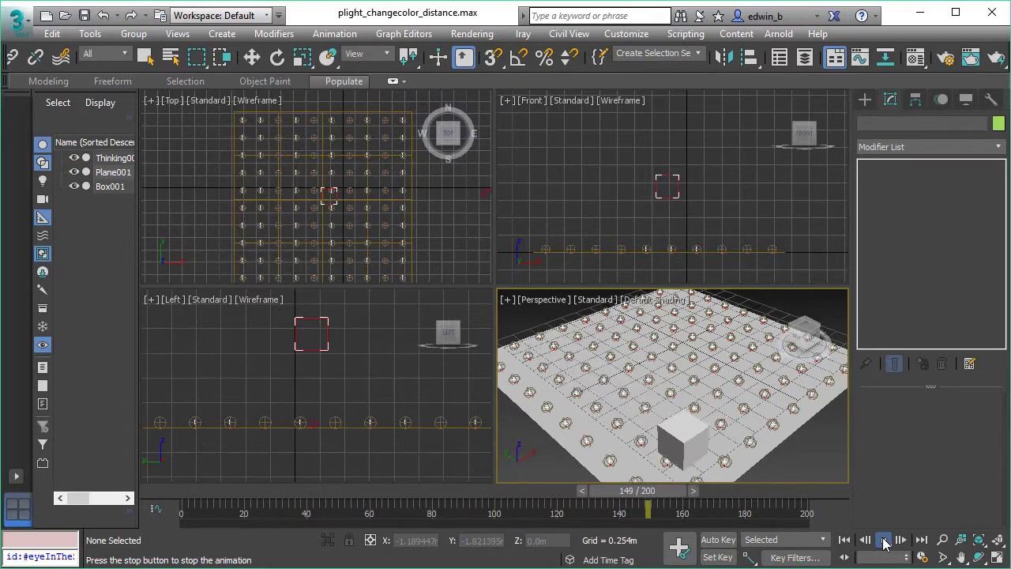
{"action": "left_click", "coordinate": [885, 542]}
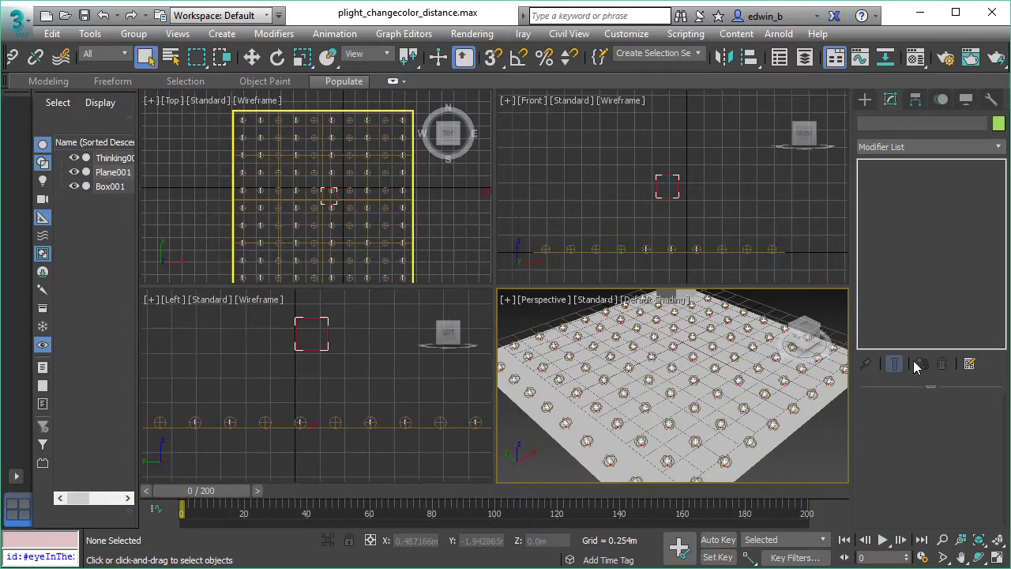
{"action": "left_click", "coordinate": [111, 162]}
Step: Open the Thinking001 editor and show MatterWaves' Emitter settings with U/V Emitter 10 on Plane001
{"action": "left_click", "coordinate": [914, 419]}
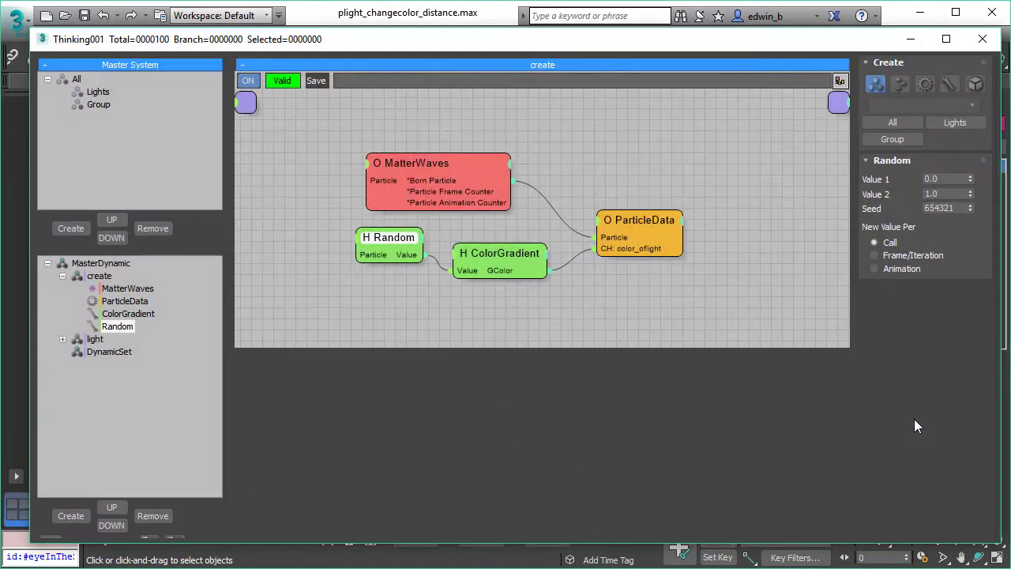
{"action": "left_click", "coordinate": [112, 290]}
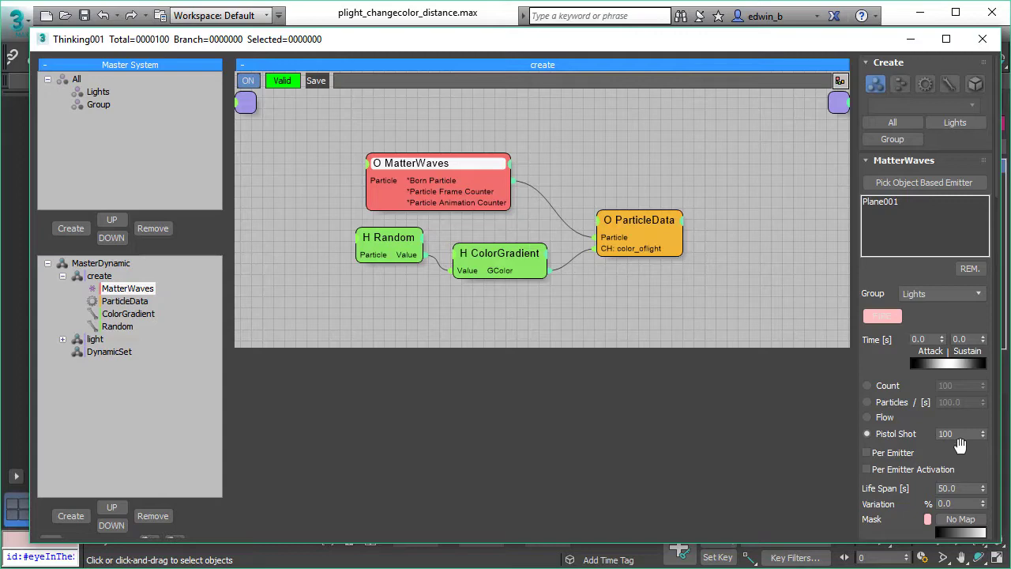
{"action": "scroll", "coordinate": [960, 445], "scroll_direction": "down", "scroll_amount": 10}
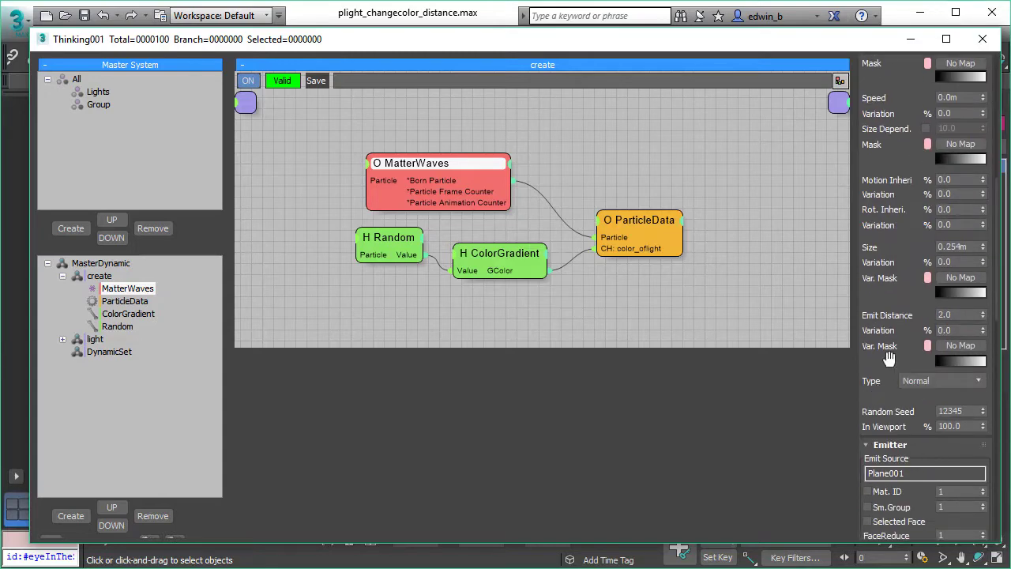
{"action": "scroll", "coordinate": [889, 358], "scroll_direction": "down", "scroll_amount": 10}
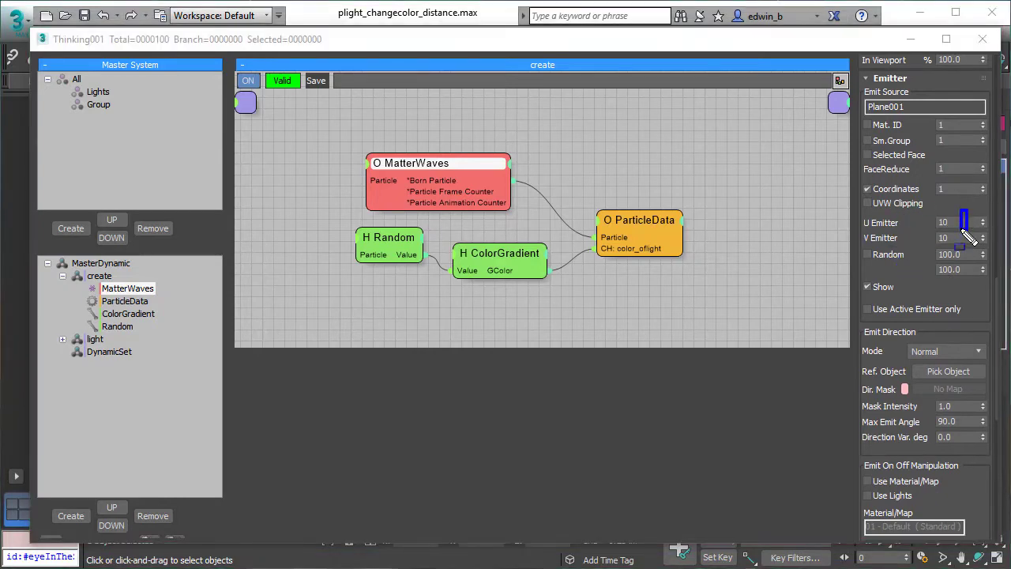
{"action": "mouse_move", "coordinate": [961, 229]}
{"action": "left_mouse_down"}
{"action": "mouse_move", "coordinate": [901, 243]}
{"action": "mouse_move", "coordinate": [918, 251]}
{"action": "left_mouse_up"}
Step: Select the ColorGradient node to show its Left 0.0 to Right 1.0 mapping
{"action": "key", "text": "e"}
{"action": "mouse_move", "coordinate": [552, 231]}
{"action": "left_mouse_down"}
{"action": "mouse_move", "coordinate": [479, 223]}
{"action": "mouse_move", "coordinate": [446, 258]}
{"action": "mouse_move", "coordinate": [493, 319]}
{"action": "mouse_move", "coordinate": [537, 214]}
{"action": "left_mouse_up"}
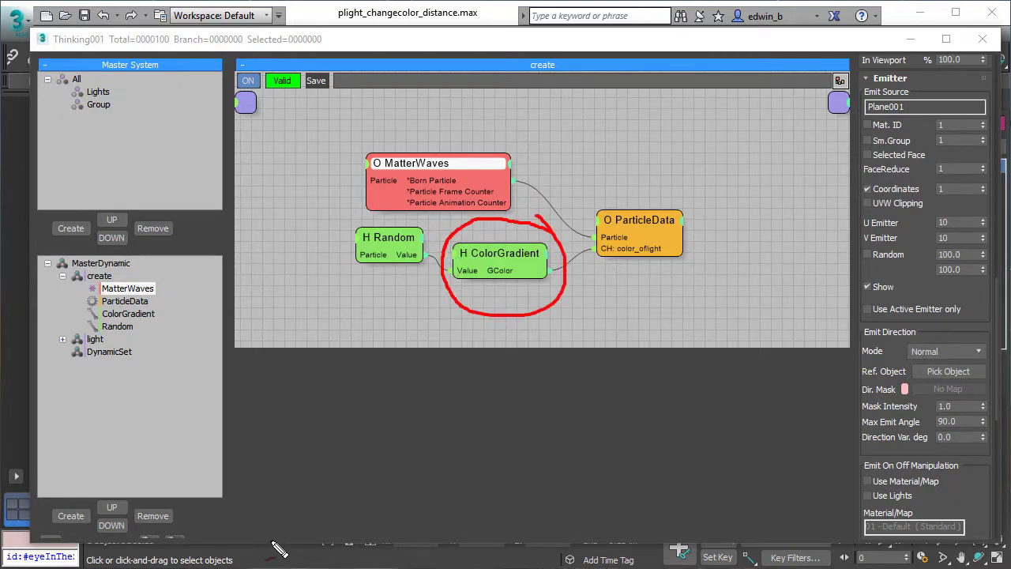
{"action": "key", "text": "Escape"}
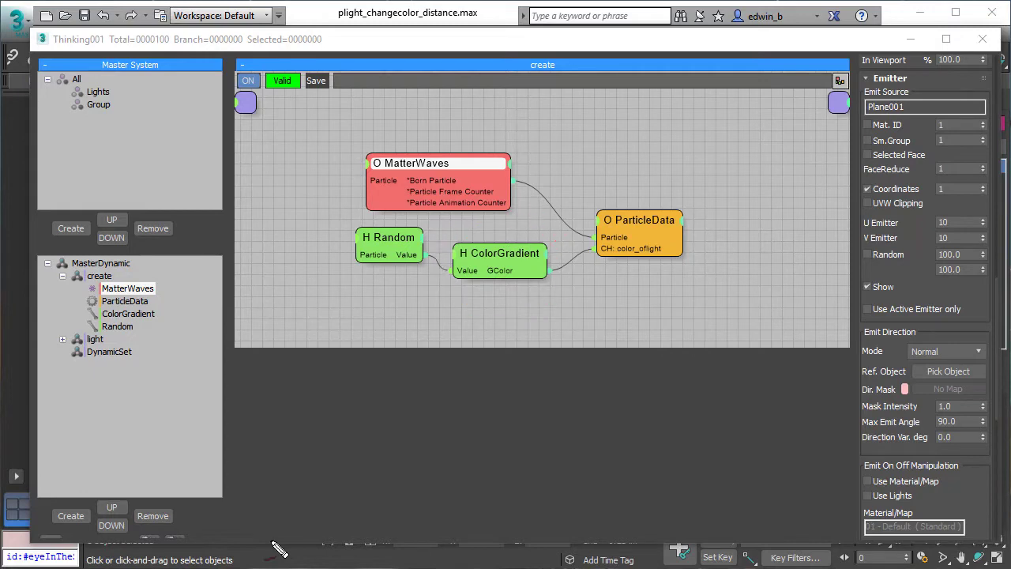
{"action": "left_click", "coordinate": [490, 253]}
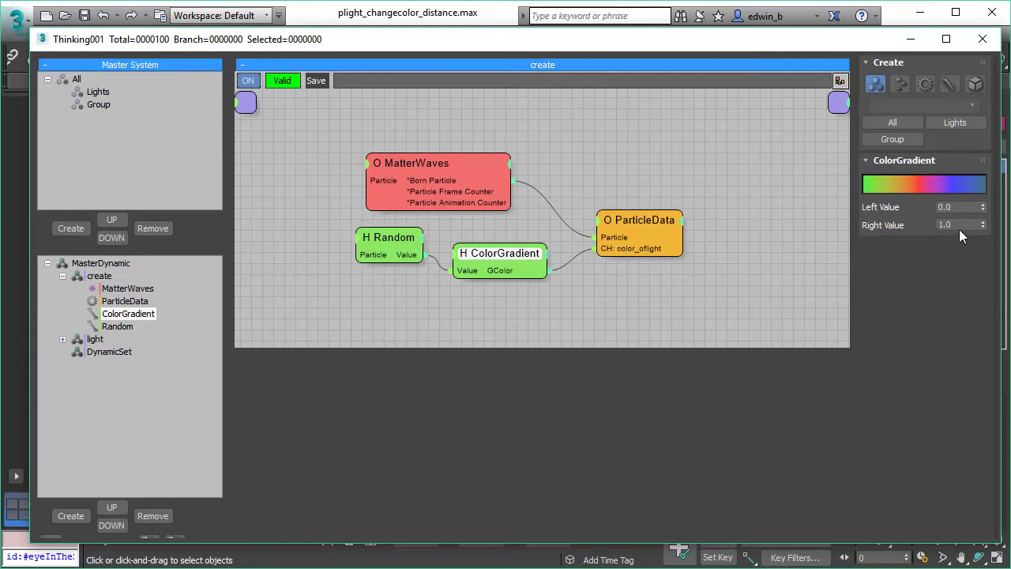
Step: Review the green-red-blue gradient stops, sliding the middle red stop, then close the gradient editor
{"action": "left_click", "coordinate": [908, 183]}
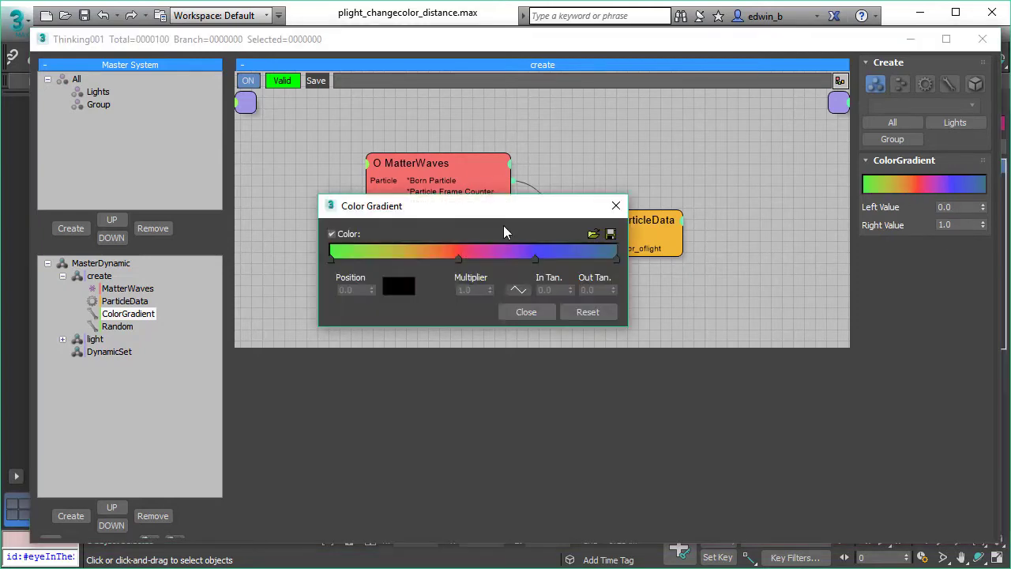
{"action": "left_click_drag", "start_coordinate": [505, 215], "coordinate": [812, 282]}
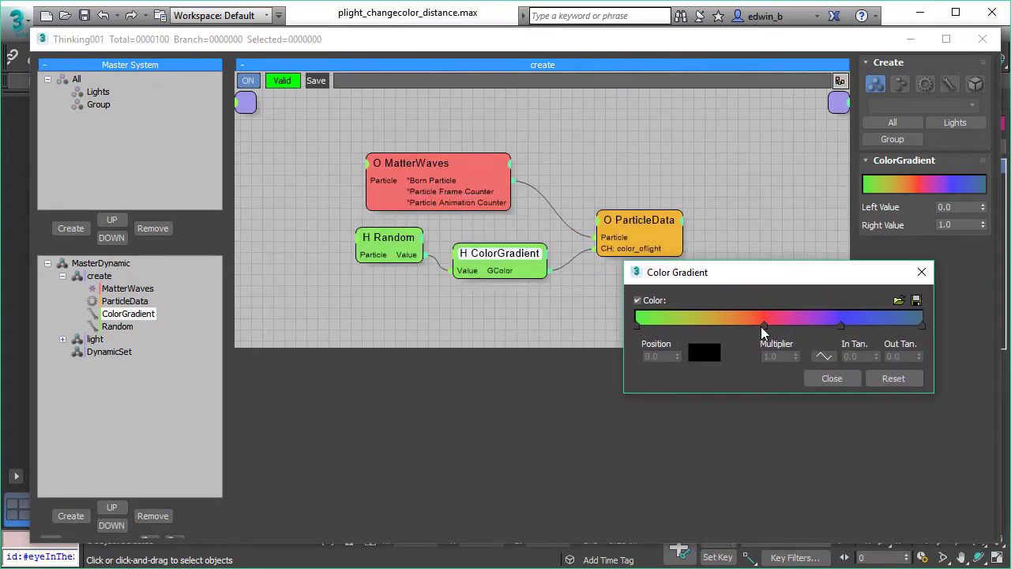
{"action": "mouse_move", "coordinate": [762, 324]}
{"action": "left_mouse_down"}
{"action": "mouse_move", "coordinate": [715, 327]}
{"action": "mouse_move", "coordinate": [757, 319]}
{"action": "mouse_move", "coordinate": [736, 324]}
{"action": "left_mouse_up"}
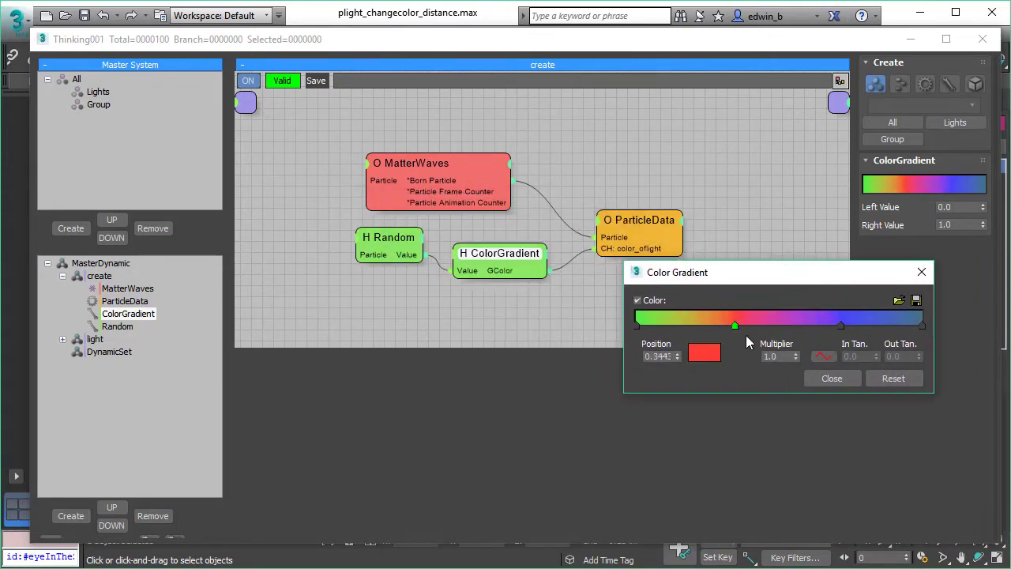
{"action": "left_click", "coordinate": [843, 379]}
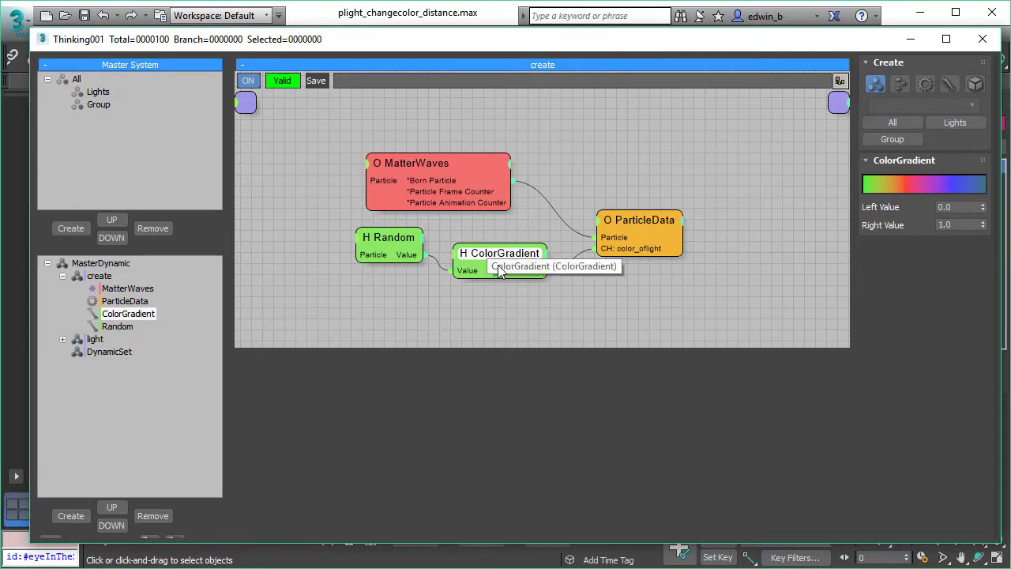
Step: Inspect the Random, ColorGradient and ParticleData nodes, then view the Lights group's color_oflight channel
{"action": "left_click", "coordinate": [382, 237]}
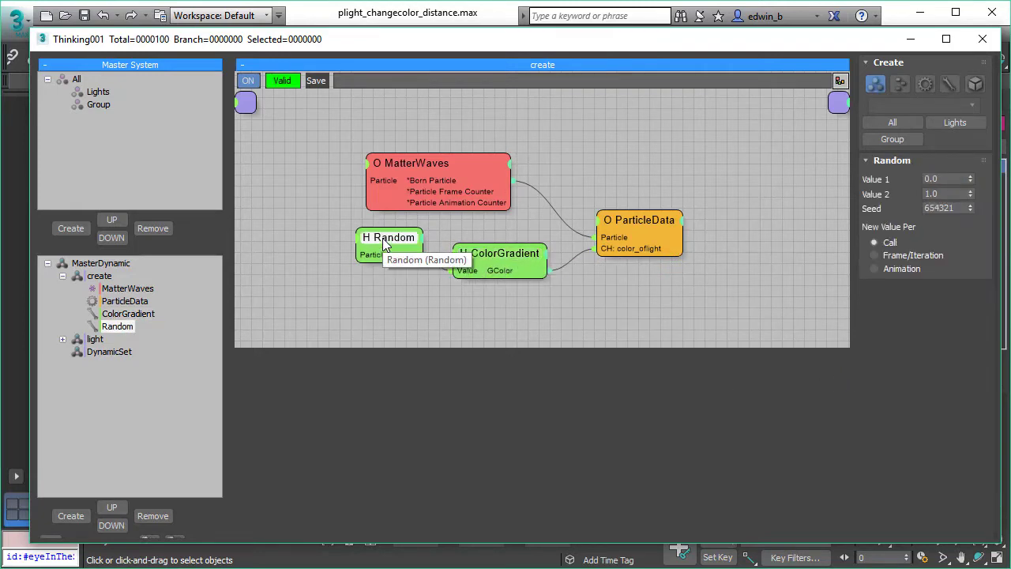
{"action": "left_click", "coordinate": [503, 257]}
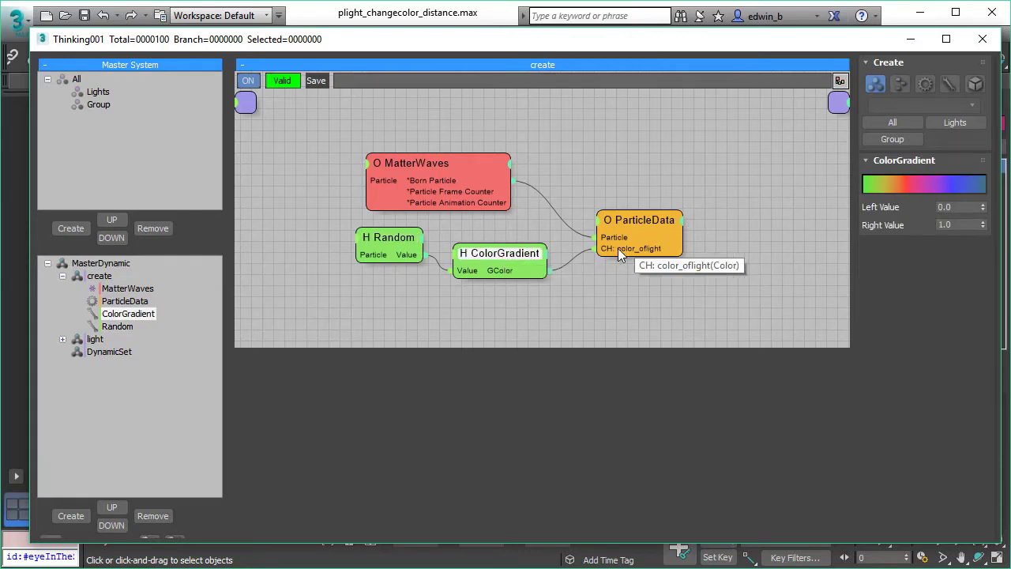
{"action": "left_click", "coordinate": [648, 220]}
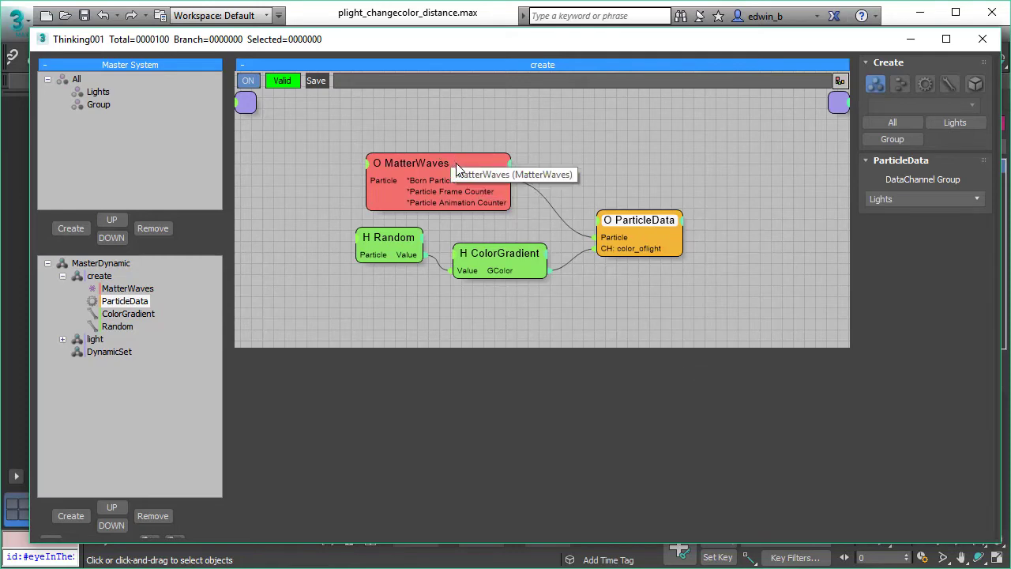
{"action": "left_click", "coordinate": [98, 92]}
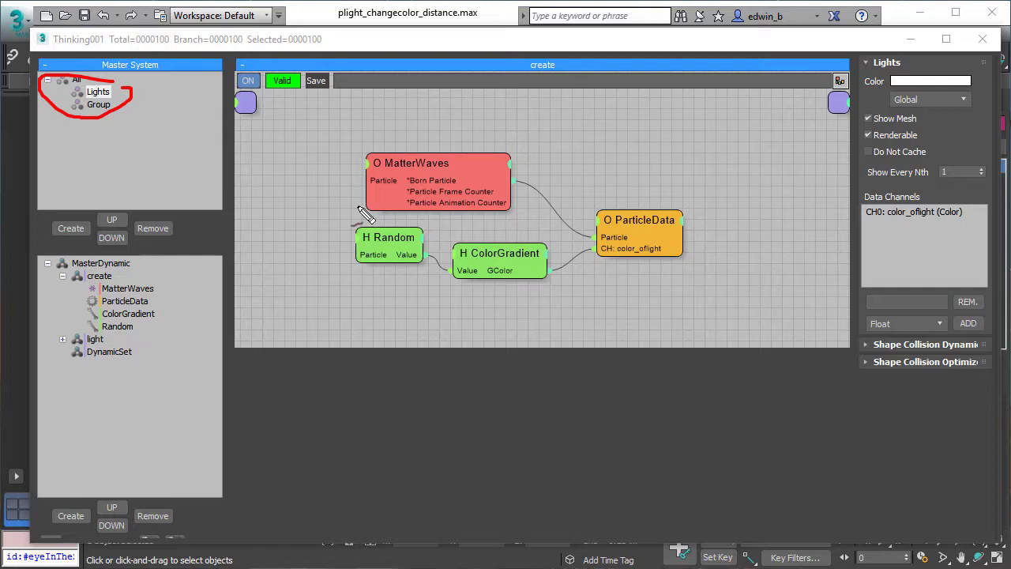
{"action": "mouse_move", "coordinate": [946, 199]}
{"action": "left_mouse_down"}
{"action": "mouse_move", "coordinate": [851, 220]}
{"action": "mouse_move", "coordinate": [891, 235]}
{"action": "mouse_move", "coordinate": [961, 226]}
{"action": "mouse_move", "coordinate": [975, 197]}
{"action": "left_mouse_up"}
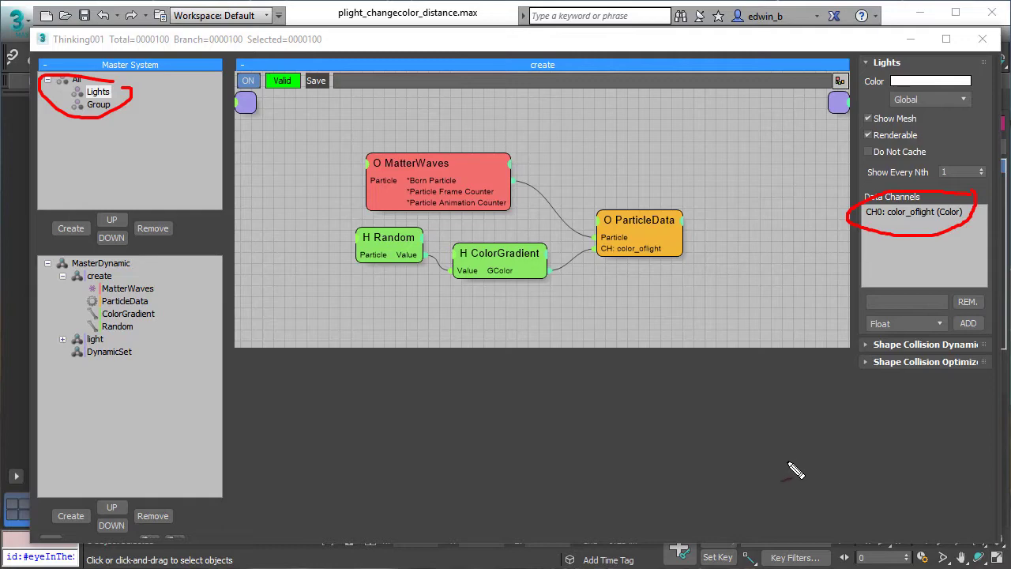
{"action": "key", "text": "Escape"}
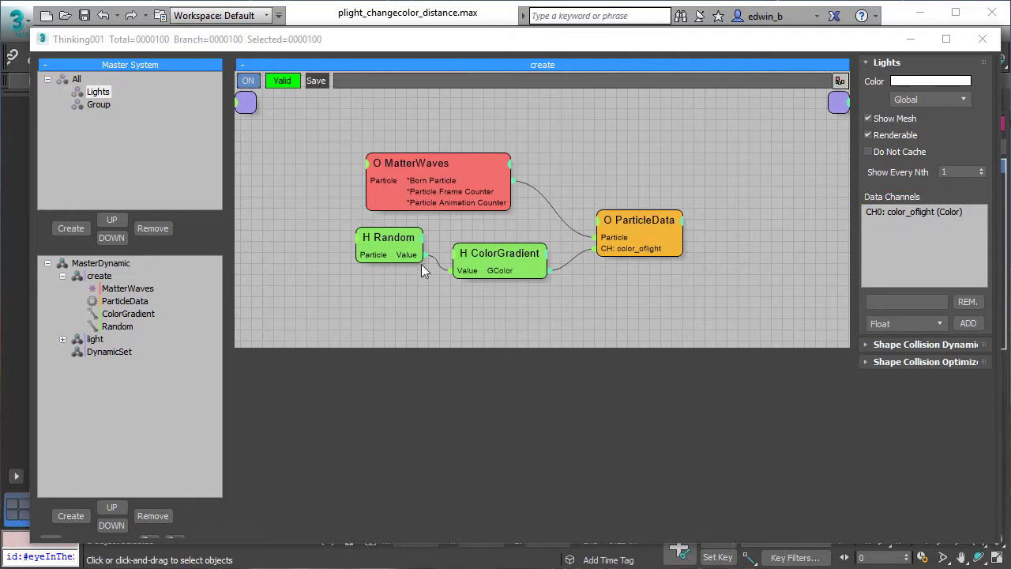
Step: Collapse the create branch and display only the light dynamic set's graph
{"action": "left_click", "coordinate": [64, 276]}
{"action": "left_click", "coordinate": [96, 289]}
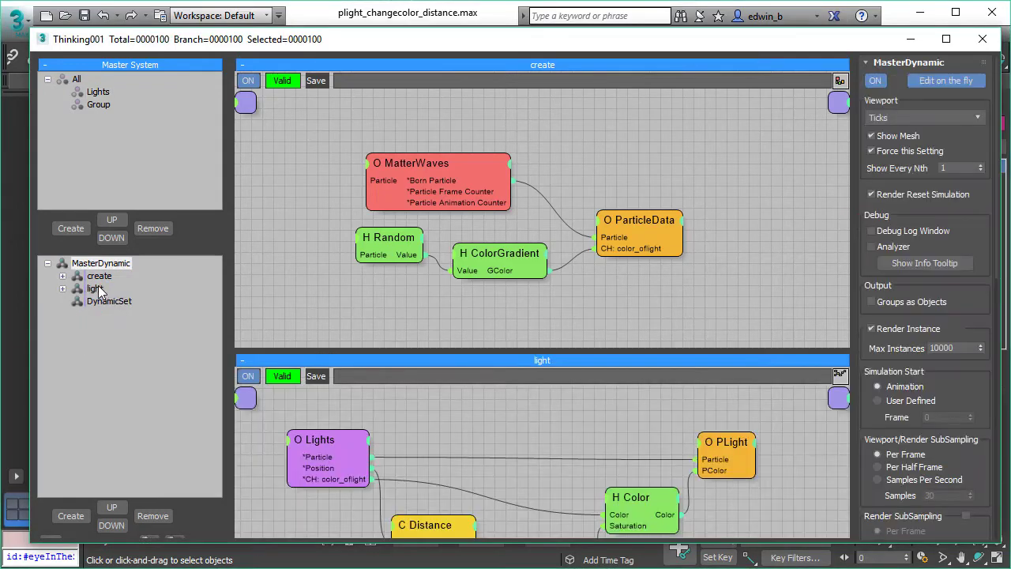
{"action": "left_click", "coordinate": [97, 289]}
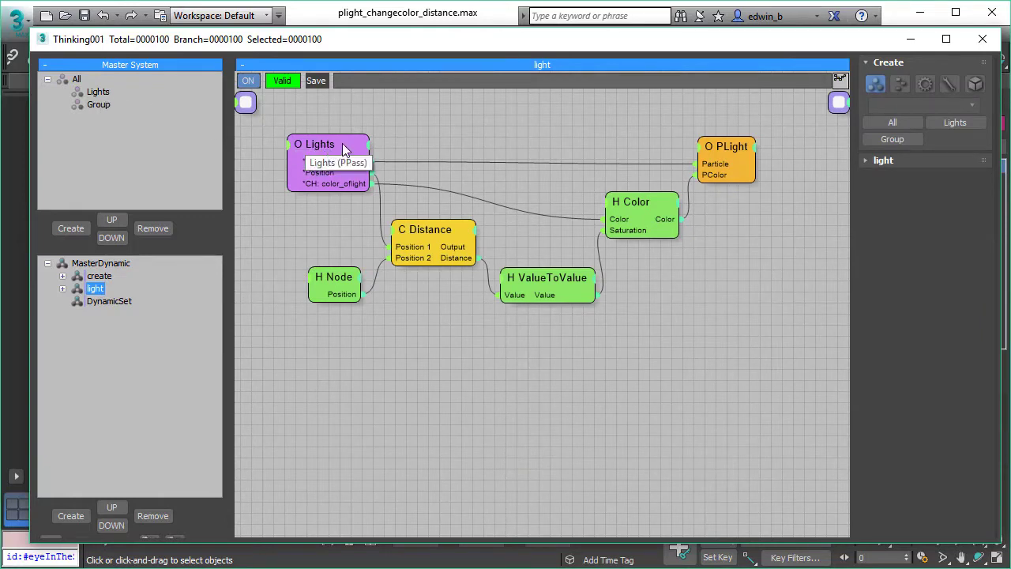
Step: Inspect the Distance radius, ValueToValue curve, Color and PLight node settings
{"action": "left_click", "coordinate": [435, 229]}
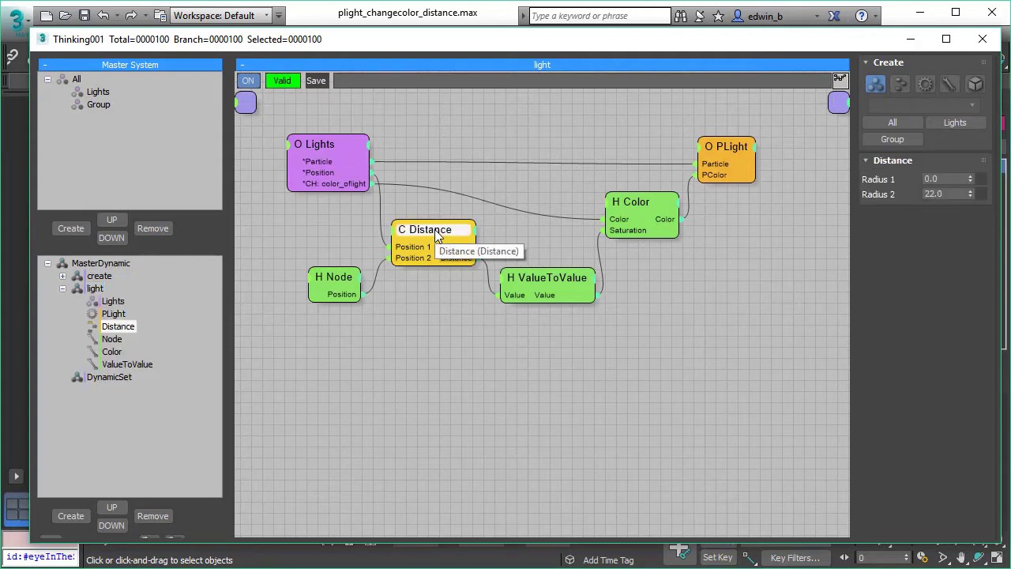
{"action": "left_click", "coordinate": [564, 277]}
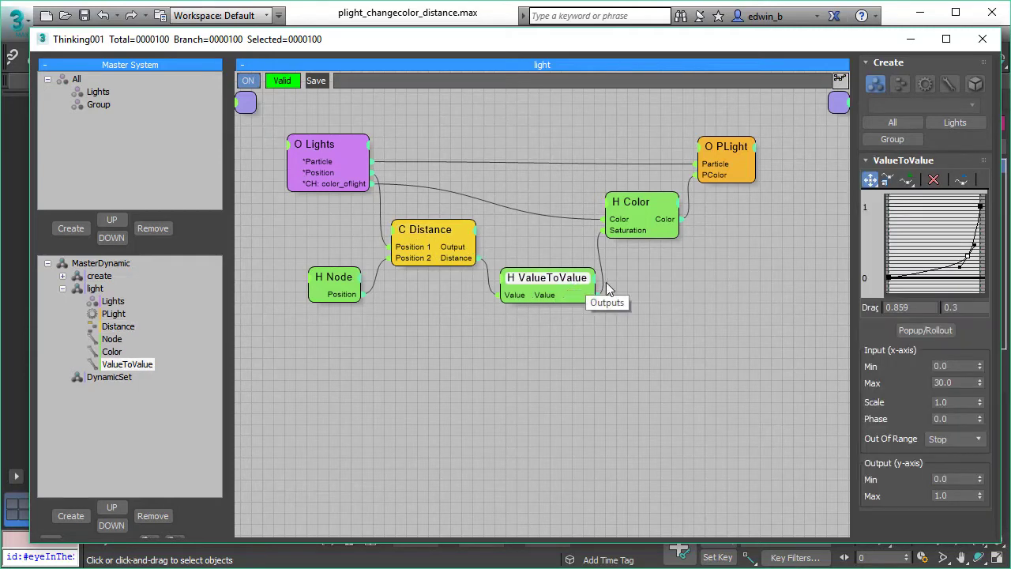
{"action": "left_click", "coordinate": [648, 202]}
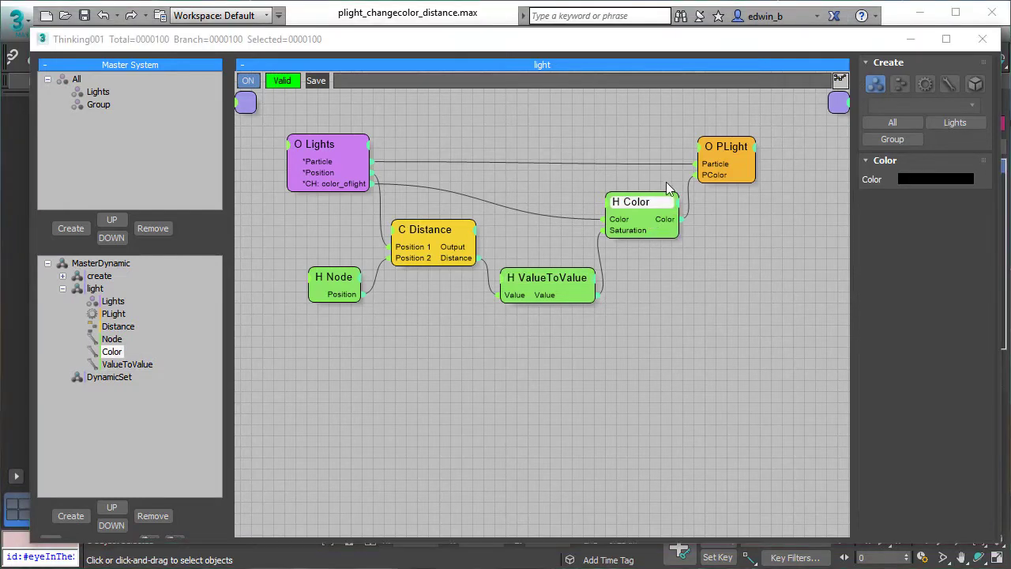
{"action": "left_click", "coordinate": [722, 151]}
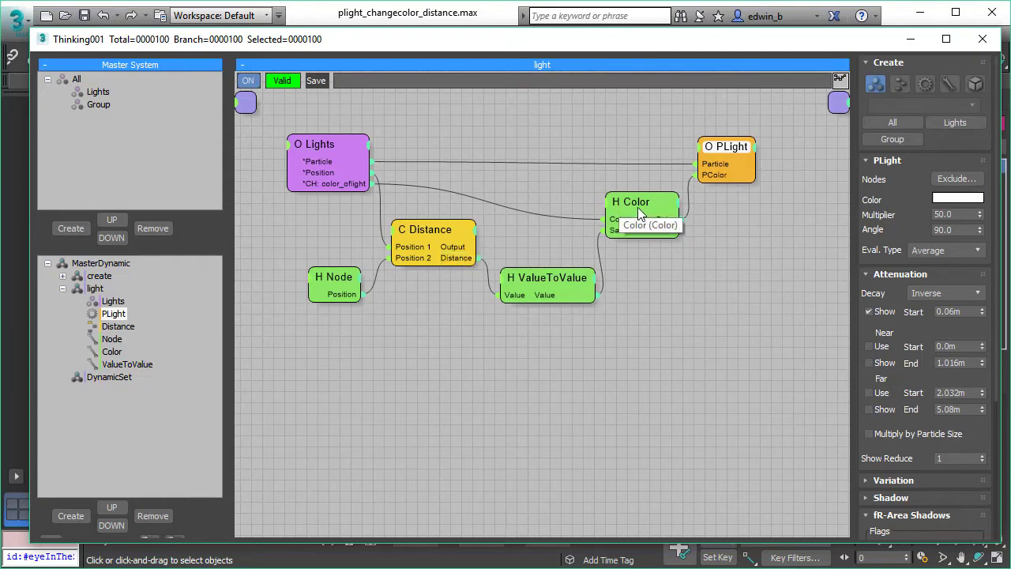
Step: Minimize the Thinking Particles window and play back the particle lights in the viewport
{"action": "left_click", "coordinate": [910, 43]}
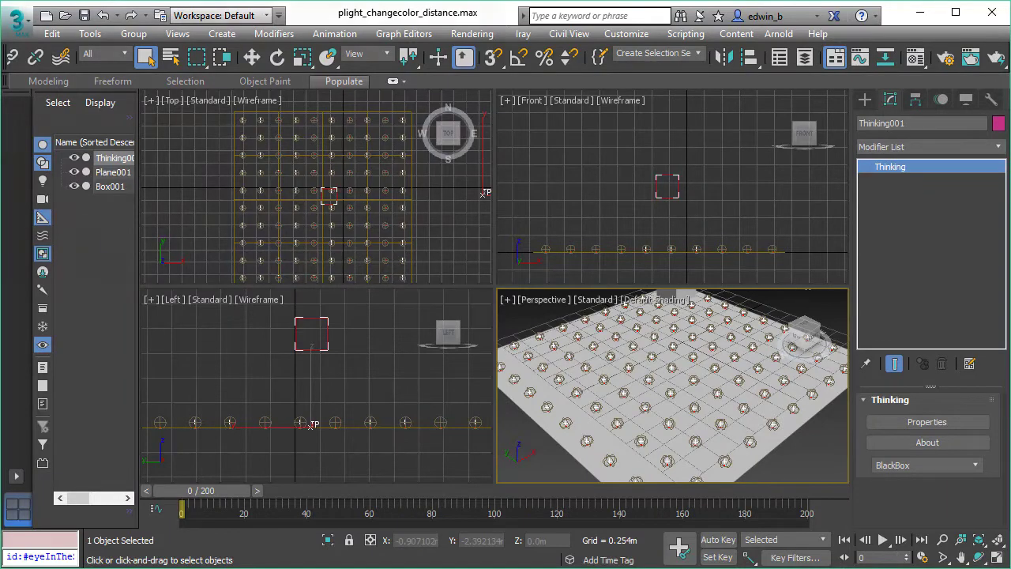
{"action": "left_click", "coordinate": [884, 540]}
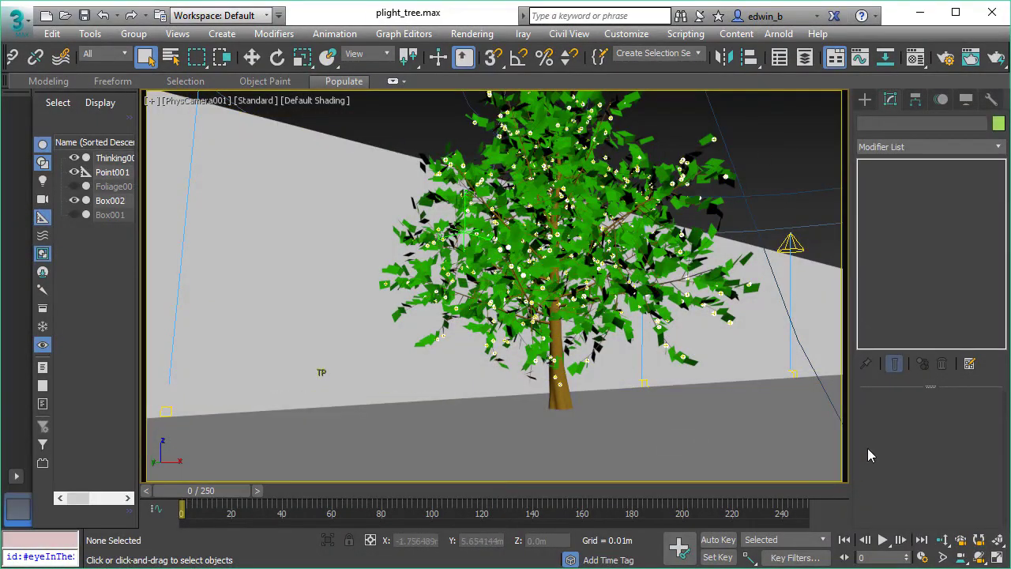
Step: Play the tree scene until the light bulbs fall, then stop and rewind to frame 0
{"action": "left_click", "coordinate": [882, 540]}
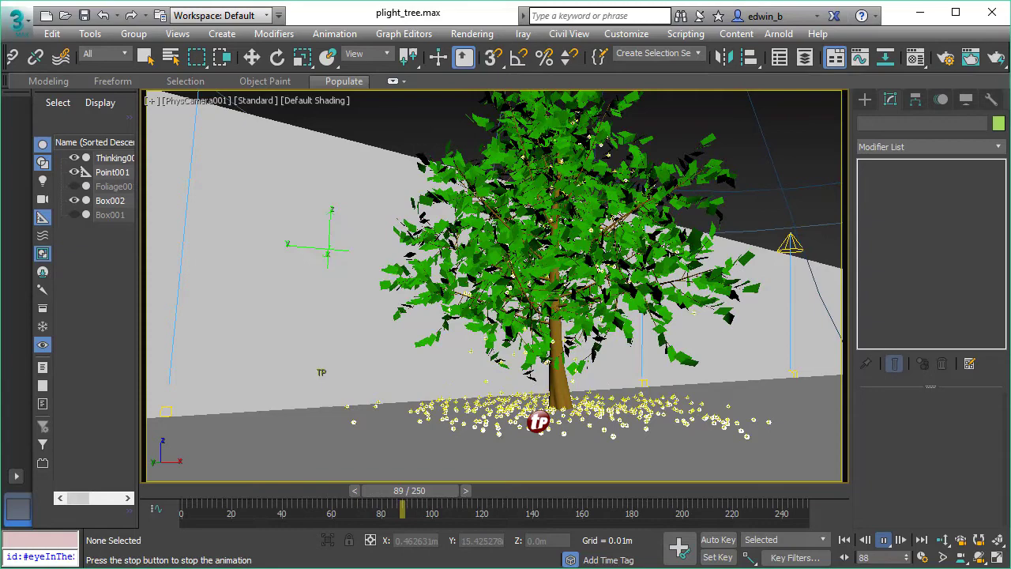
{"action": "left_click", "coordinate": [888, 538]}
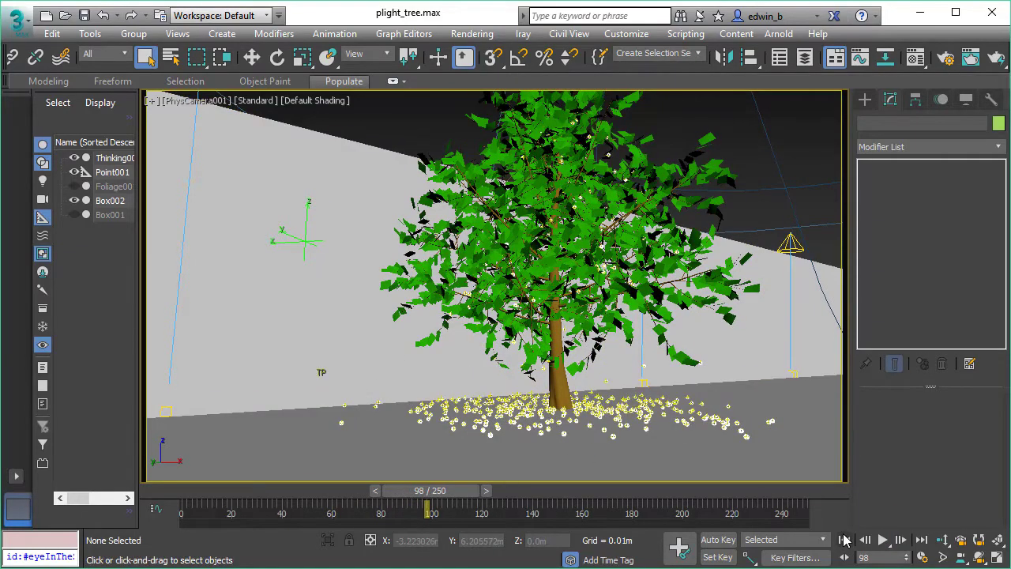
{"action": "left_click", "coordinate": [844, 538]}
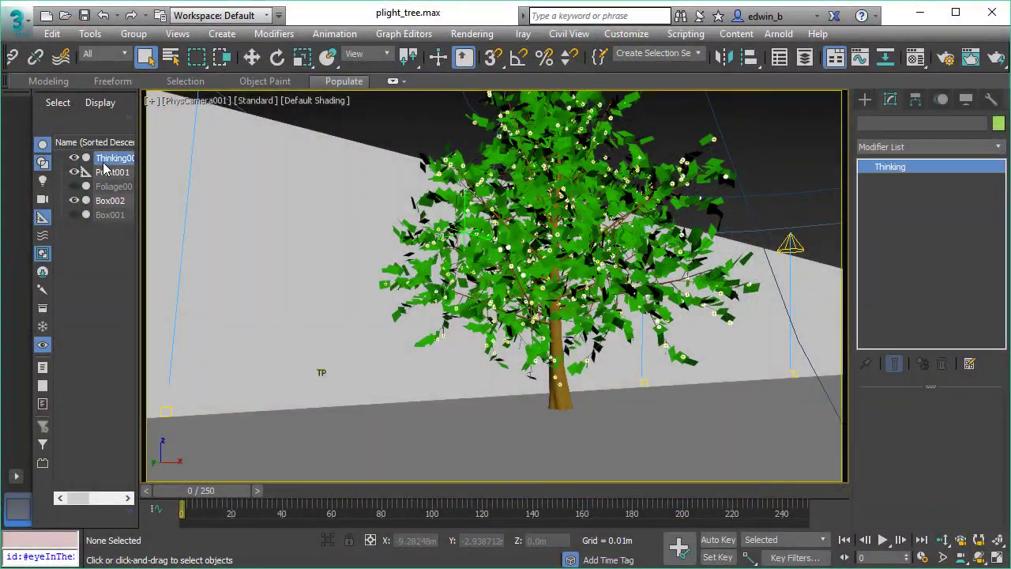
{"action": "left_click", "coordinate": [926, 421]}
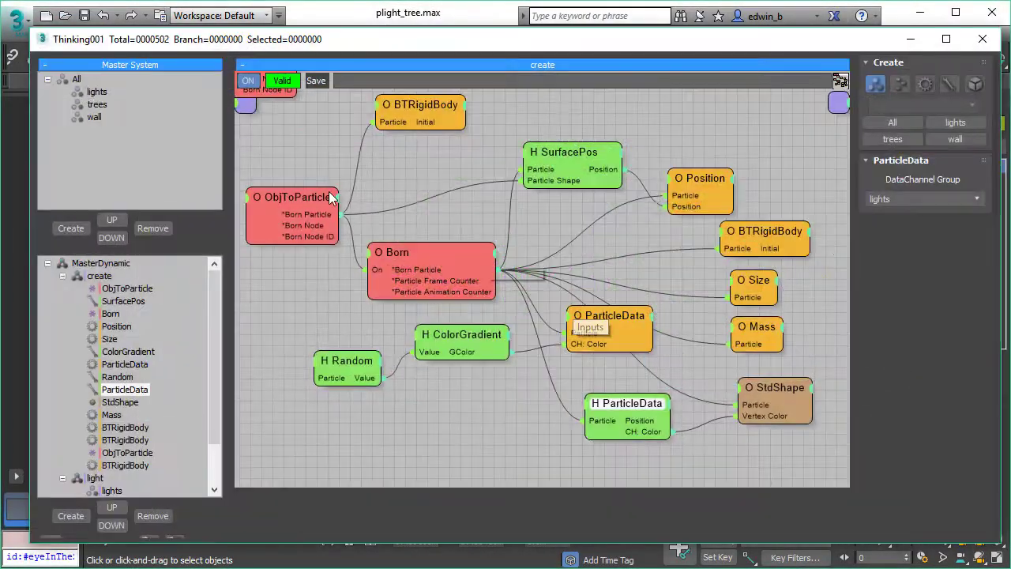
{"action": "left_click", "coordinate": [101, 263]}
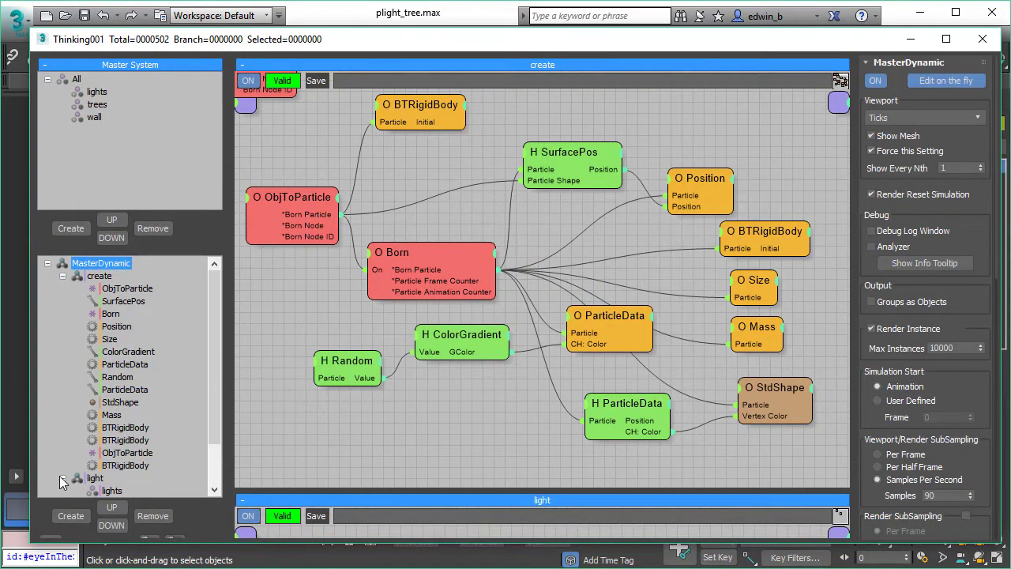
{"action": "left_click", "coordinate": [62, 477]}
{"action": "left_click", "coordinate": [278, 196]}
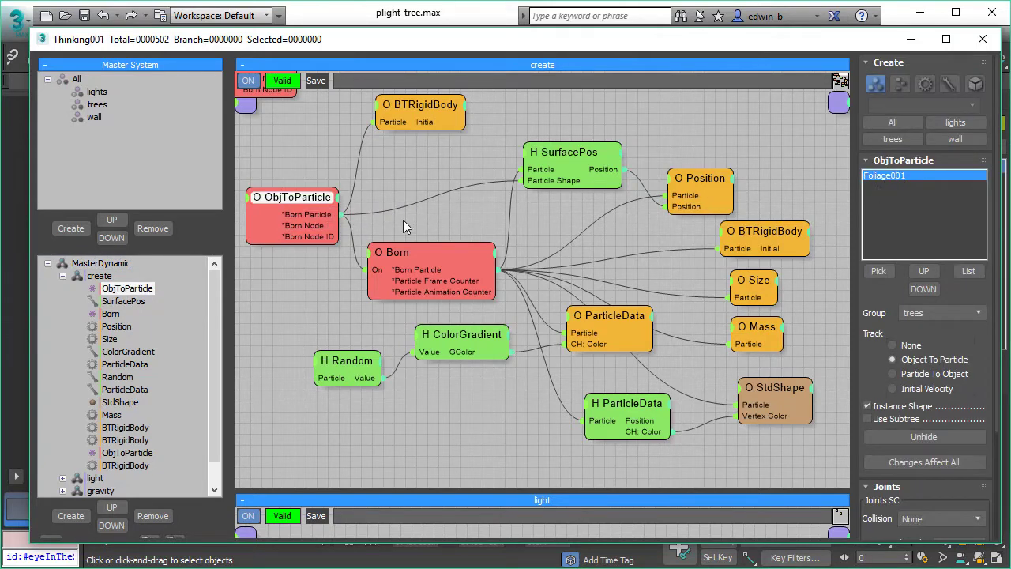
{"action": "left_click", "coordinate": [417, 106]}
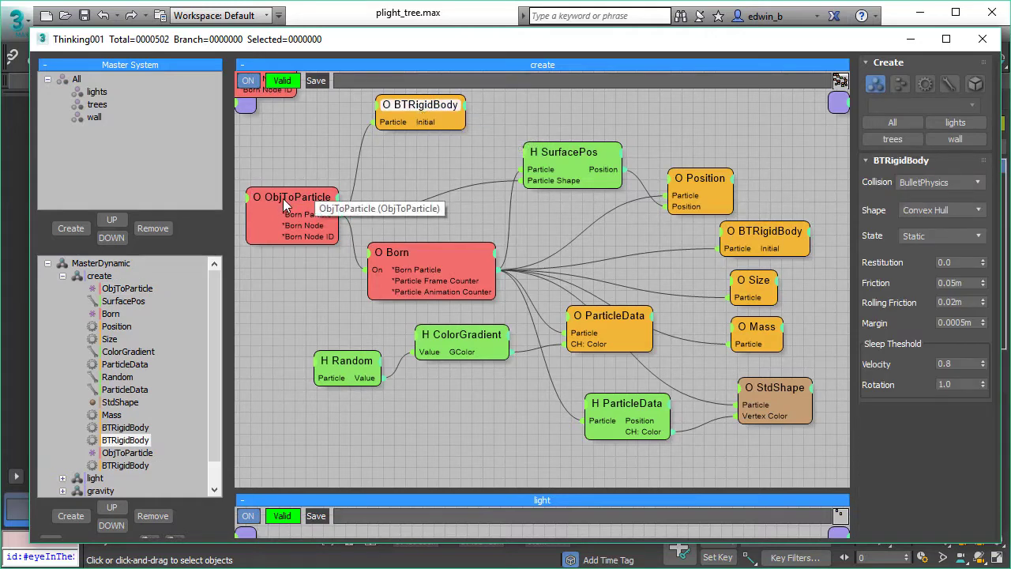
{"action": "left_click", "coordinate": [424, 252]}
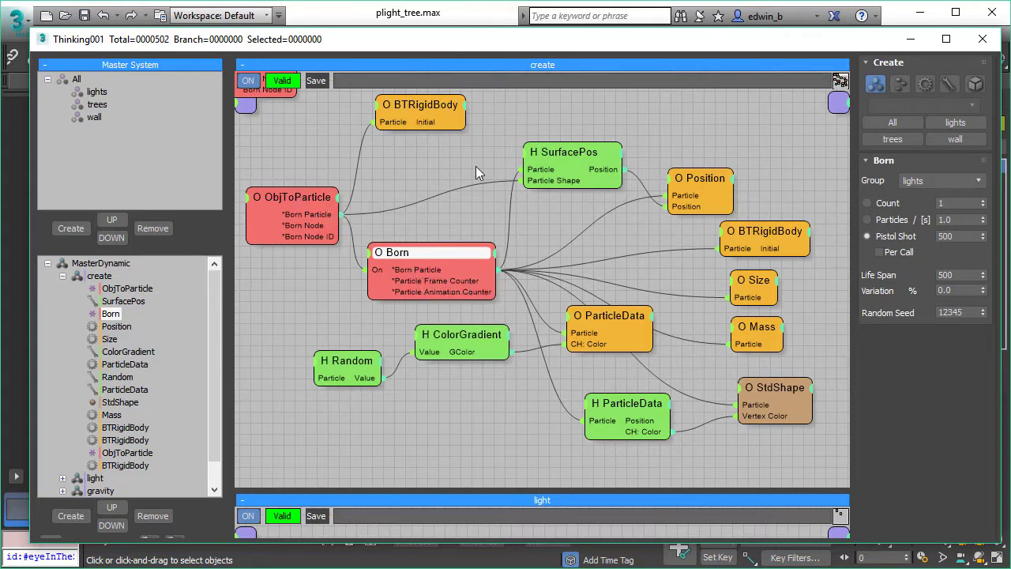
{"action": "left_click", "coordinate": [576, 155]}
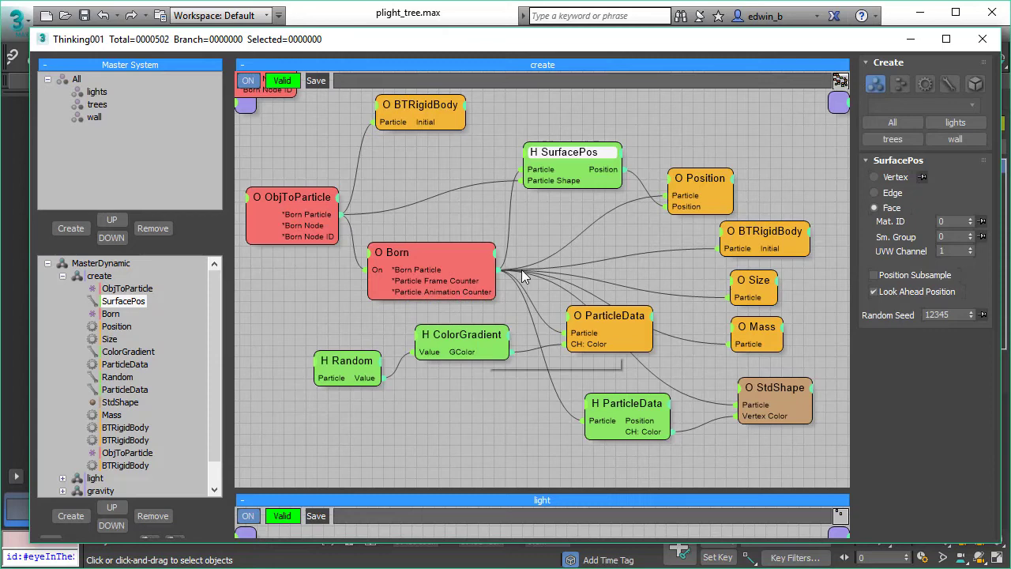
{"action": "left_click", "coordinate": [771, 233]}
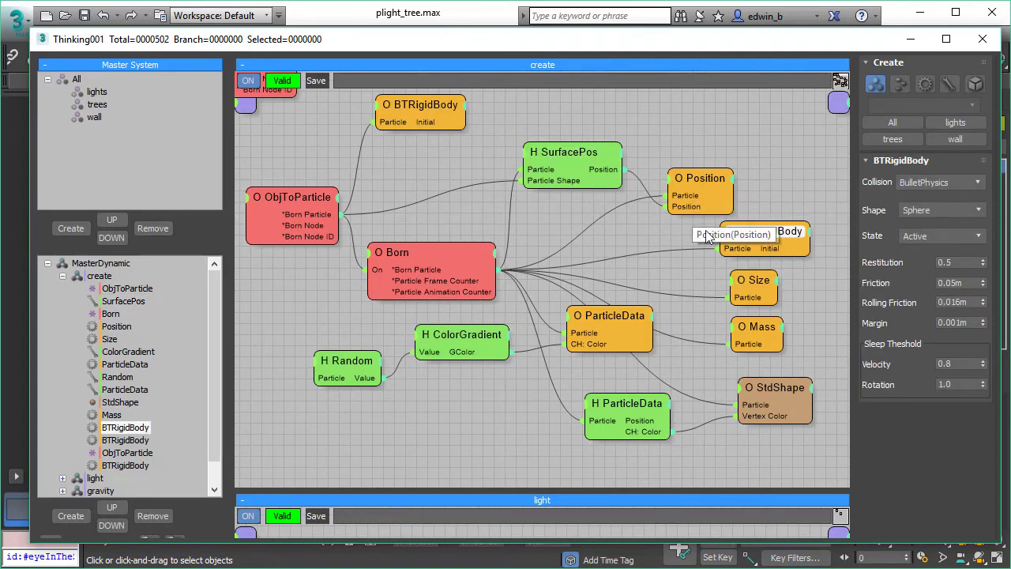
{"action": "left_click", "coordinate": [753, 280]}
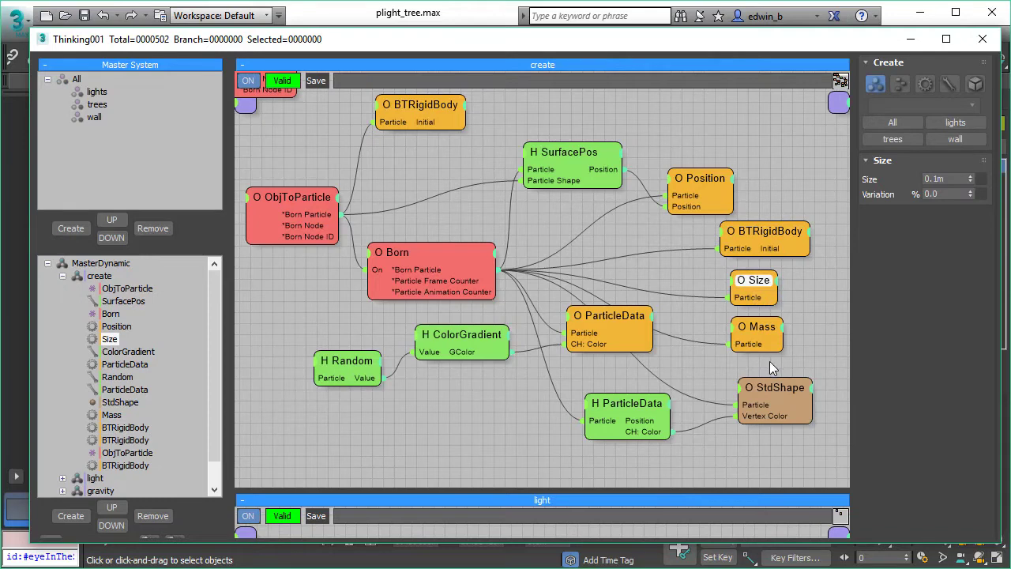
{"action": "left_click", "coordinate": [757, 326]}
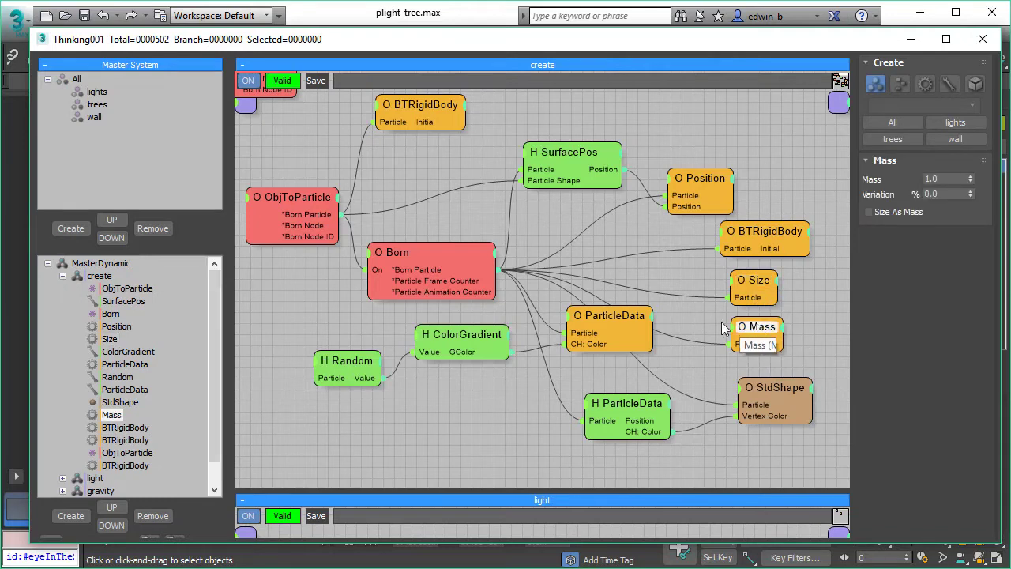
{"action": "left_click", "coordinate": [789, 387]}
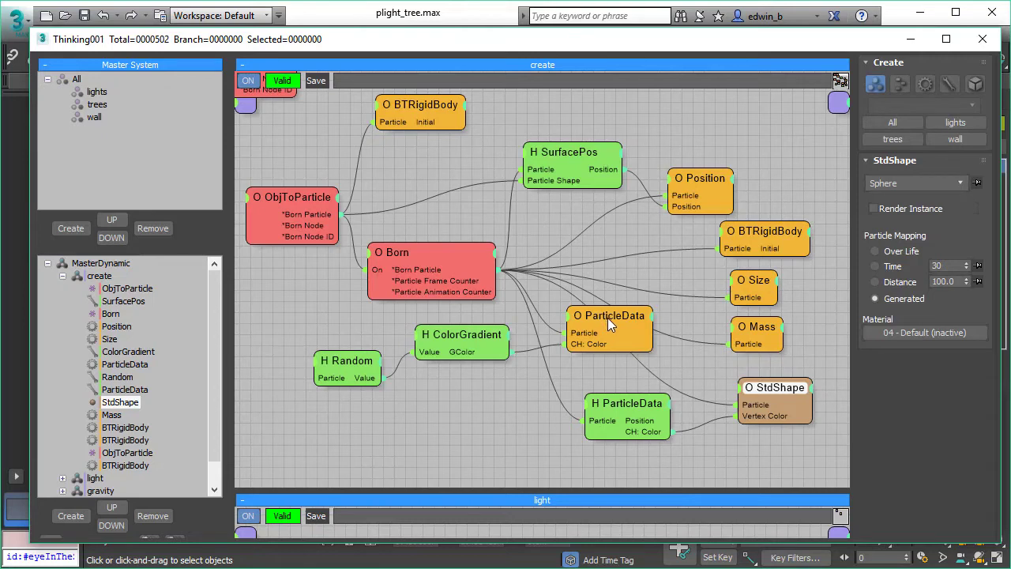
{"action": "left_click", "coordinate": [608, 318]}
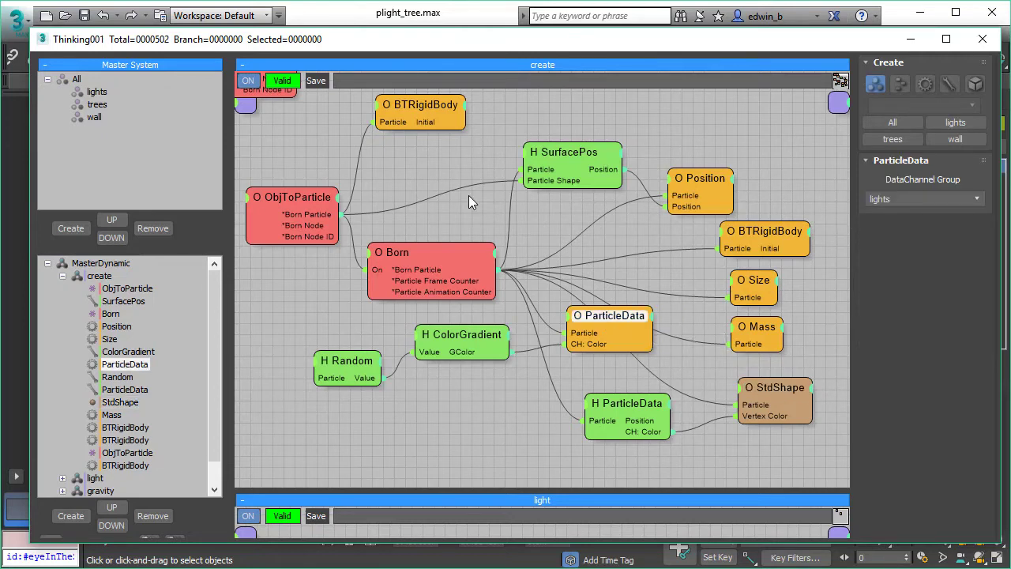
{"action": "left_click", "coordinate": [96, 92]}
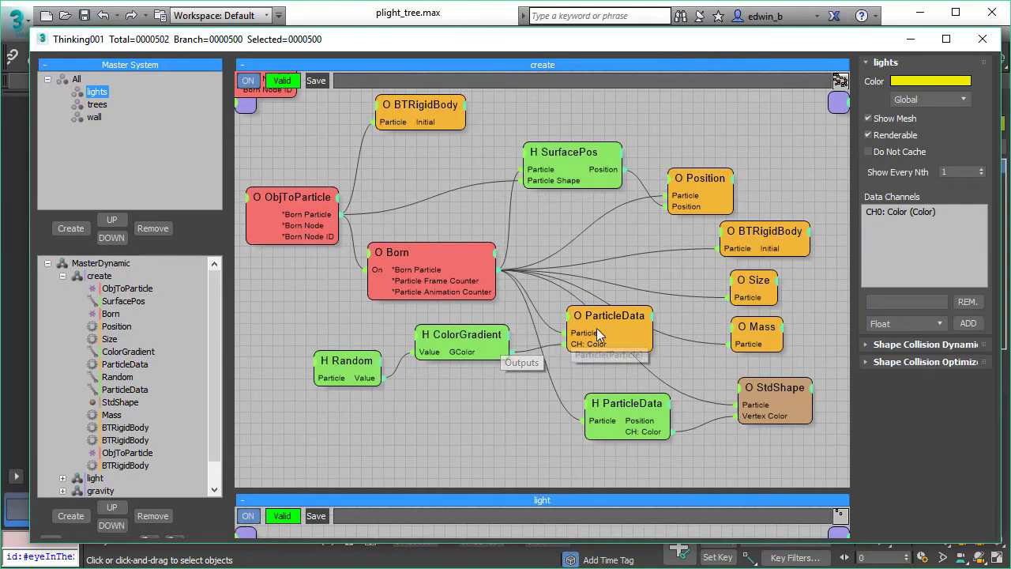
{"action": "left_click", "coordinate": [465, 337]}
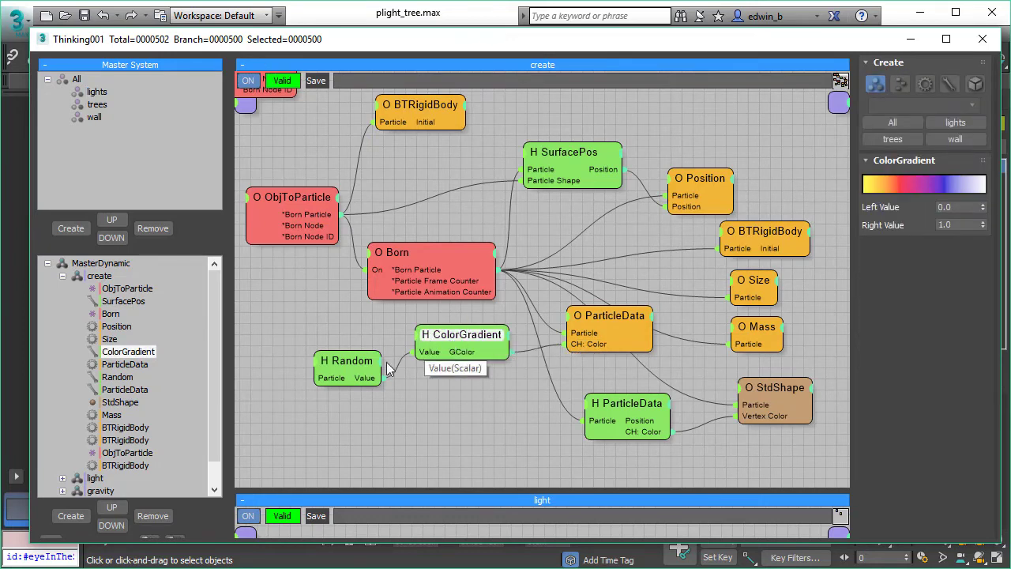
{"action": "left_click", "coordinate": [342, 362]}
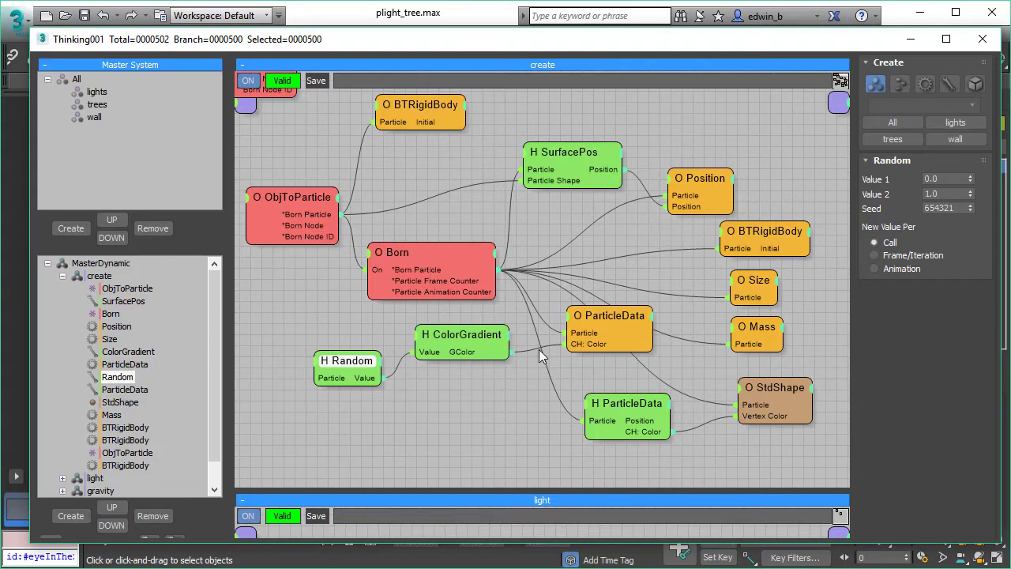
{"action": "left_click", "coordinate": [62, 277]}
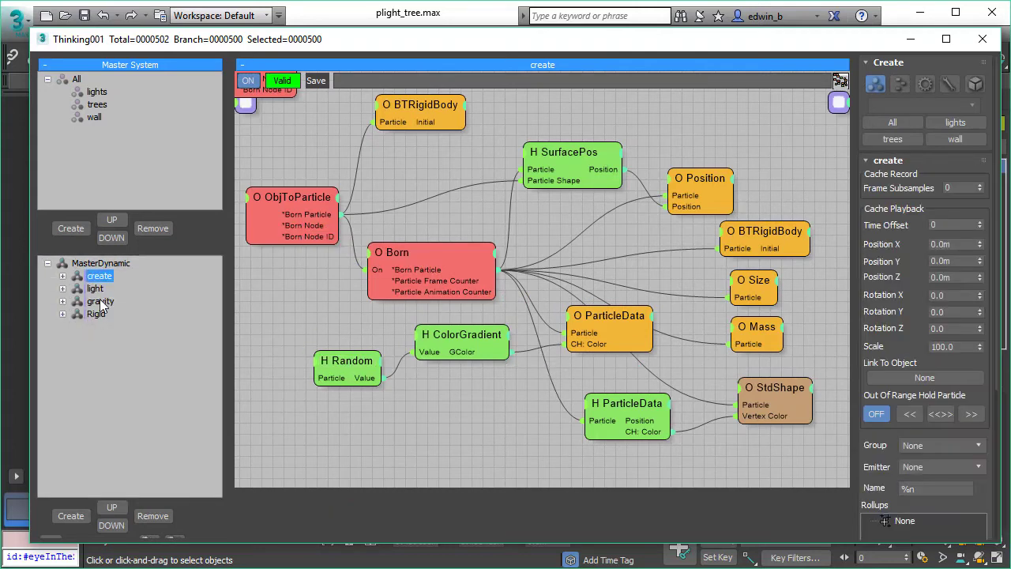
Step: Inspect the light set's lights and PLight nodes, then view the gravity and Rigid set graphs
{"action": "left_click", "coordinate": [98, 289]}
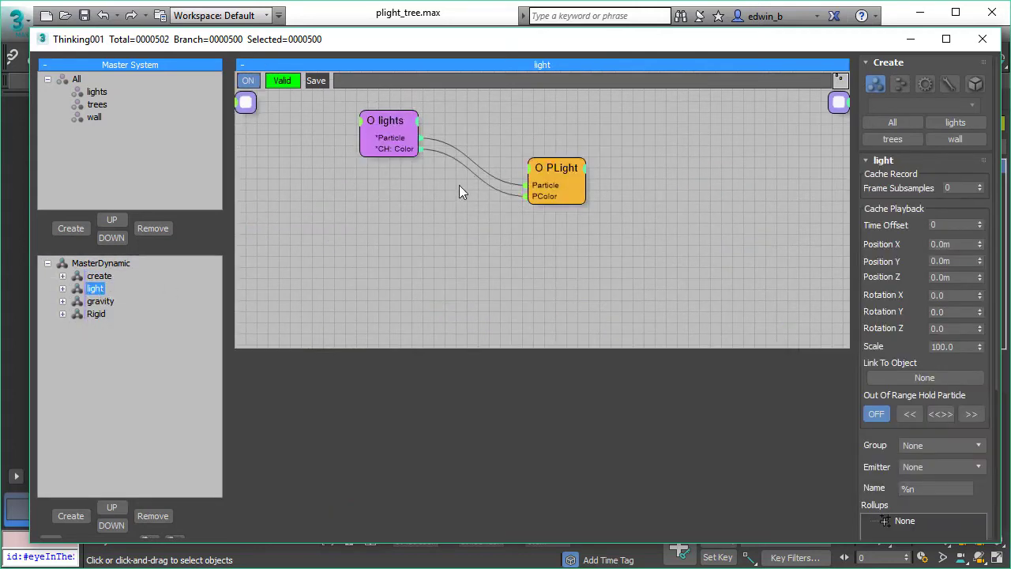
{"action": "left_click_drag", "start_coordinate": [396, 124], "coordinate": [394, 129]}
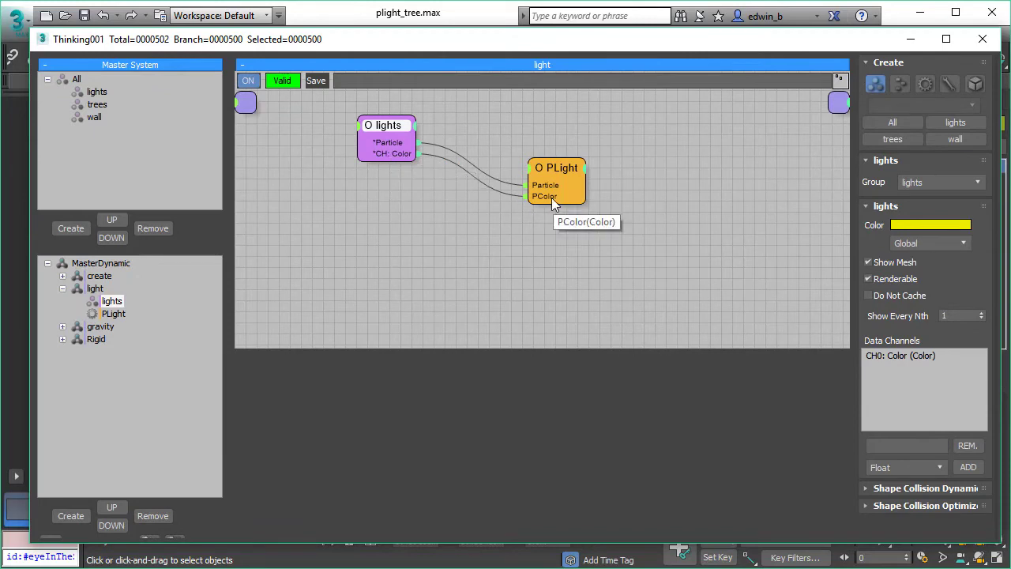
{"action": "left_click", "coordinate": [566, 173]}
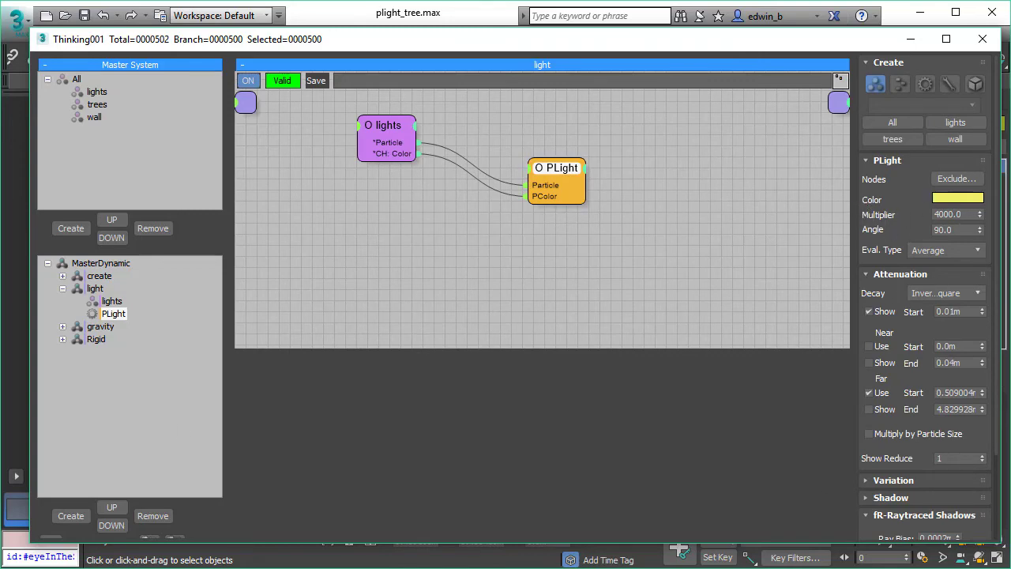
{"action": "left_click", "coordinate": [63, 289]}
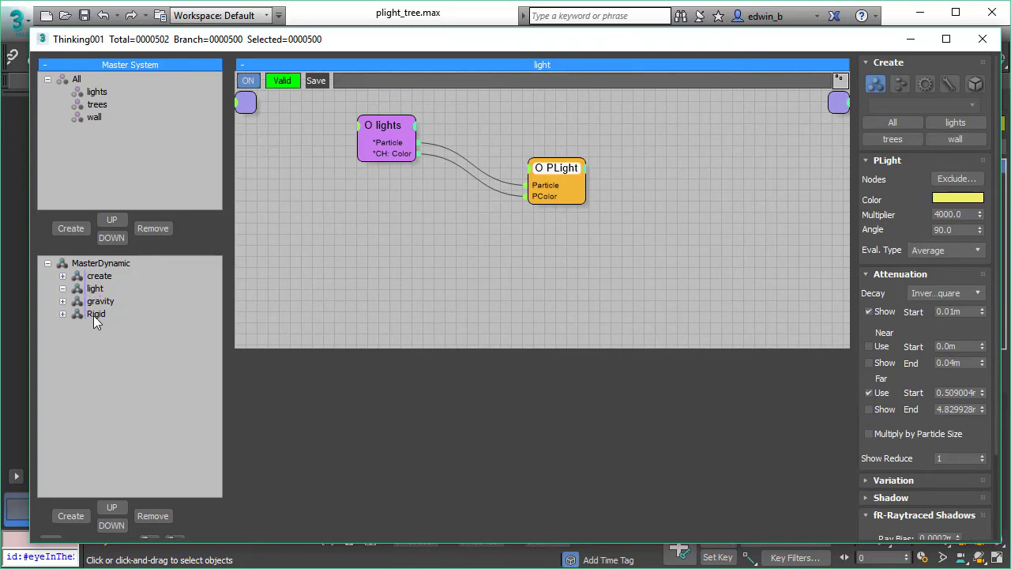
{"action": "left_click", "coordinate": [100, 301]}
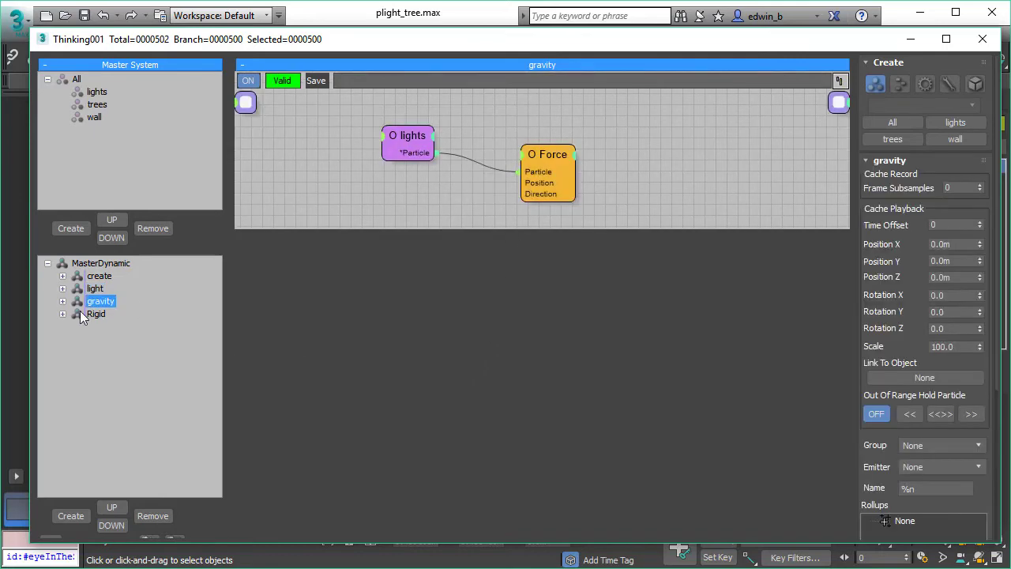
{"action": "left_click", "coordinate": [97, 313]}
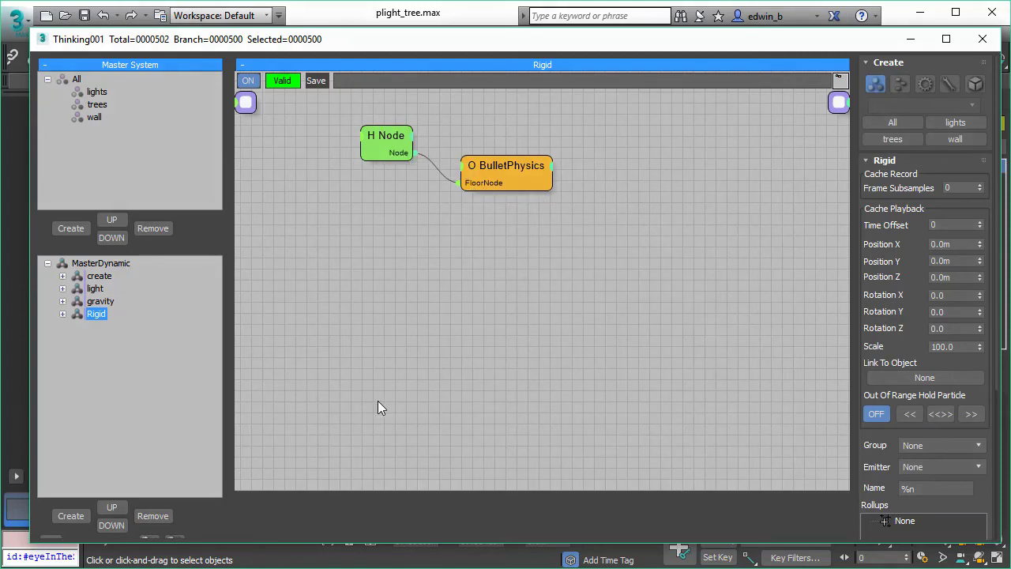
Step: Minimize the editor and play the simulation, stopping at frame 29
{"action": "left_click", "coordinate": [912, 44]}
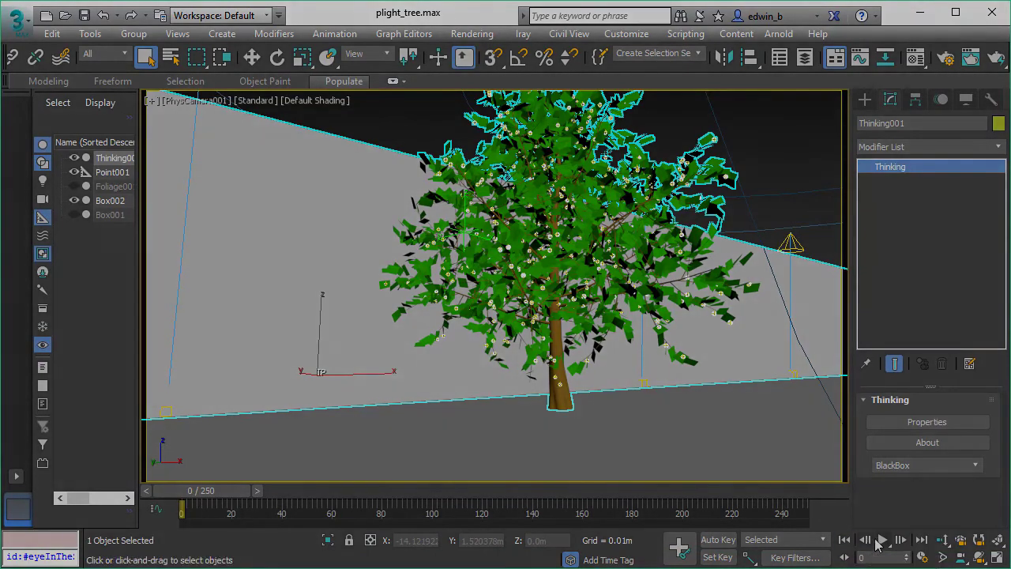
{"action": "left_click", "coordinate": [885, 542]}
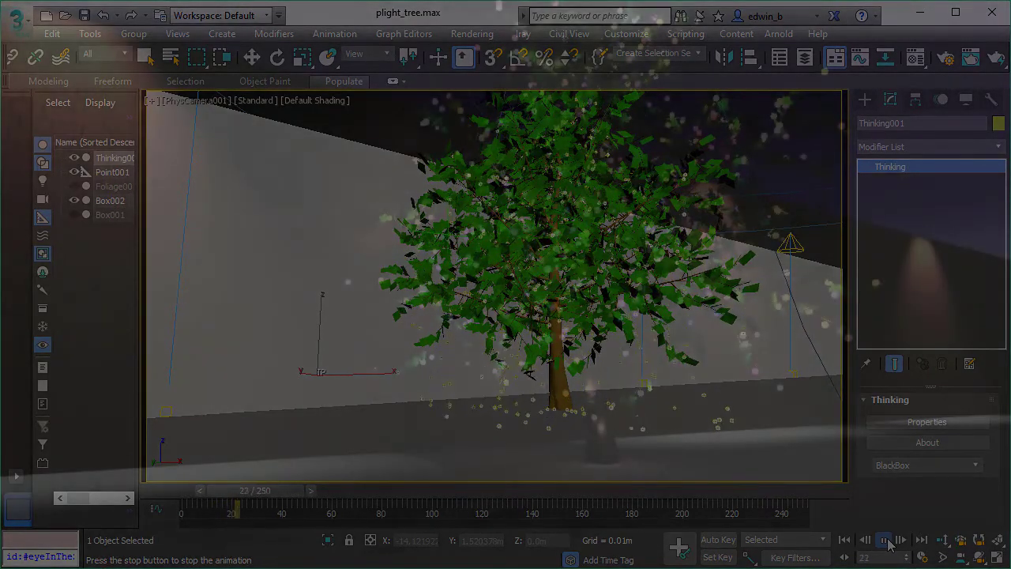
{"action": "left_click", "coordinate": [884, 542]}
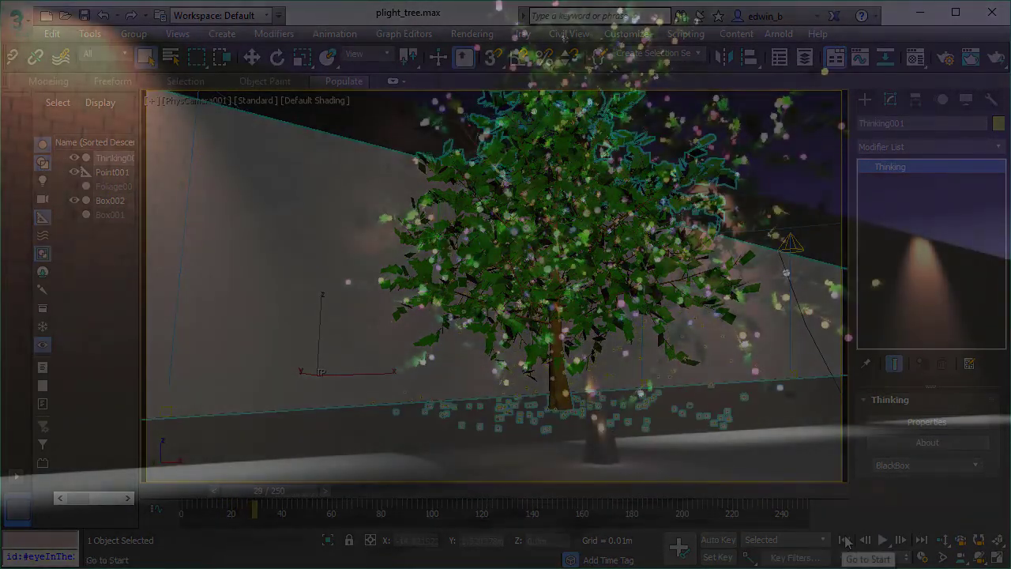